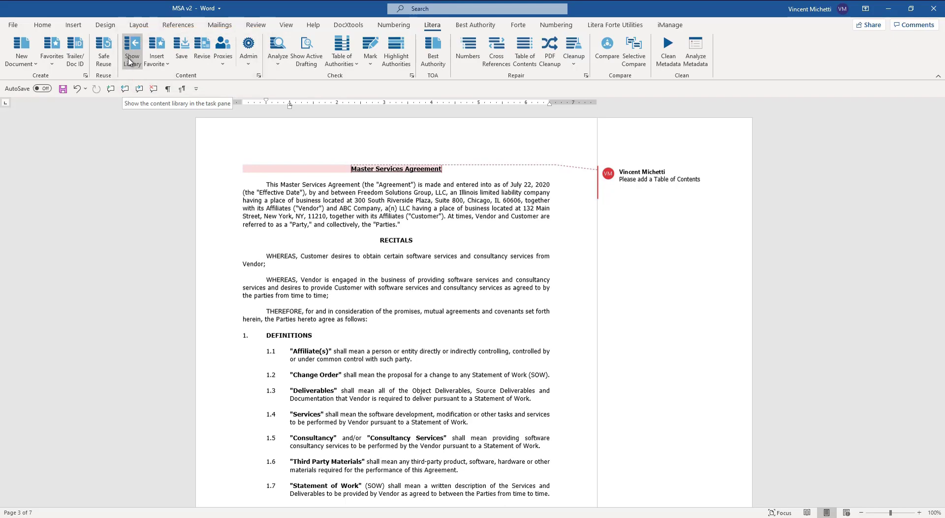
# - Show the Litera Content library pane with its saved clause folders beside the agreement
pyautogui.click(129, 62)
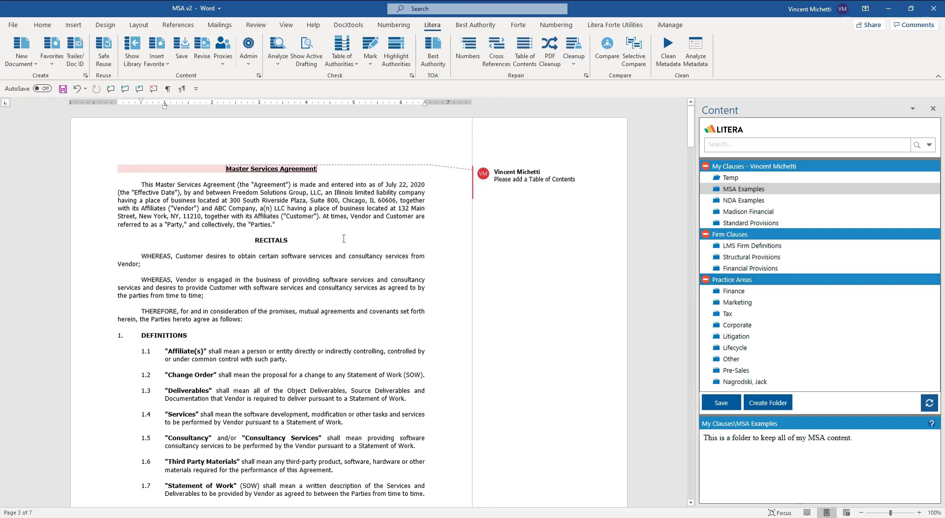
# - Save the opening paragraph as 'MSA Intro Example' in Temp with a seller-friendly Madison Financial note
pyautogui.moveTo(277, 227); pyautogui.dragTo(140, 186)
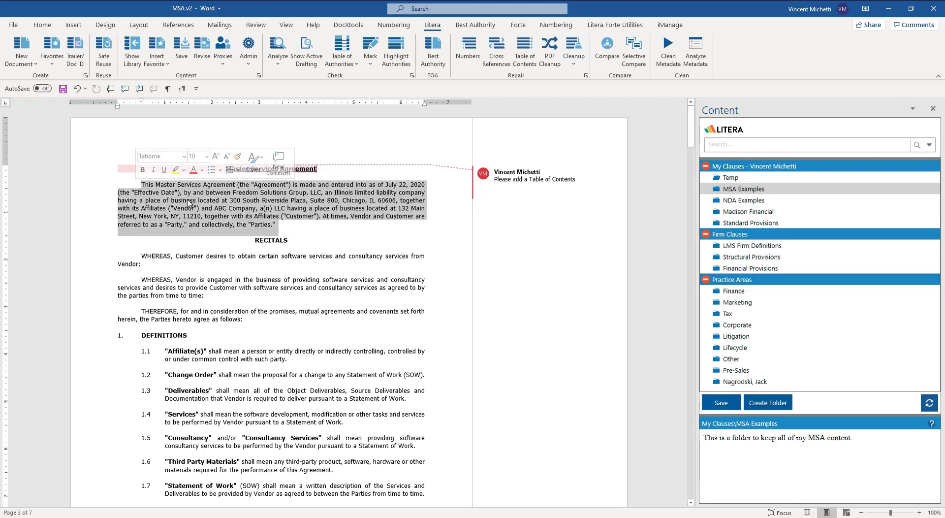
pyautogui.click(182, 55)
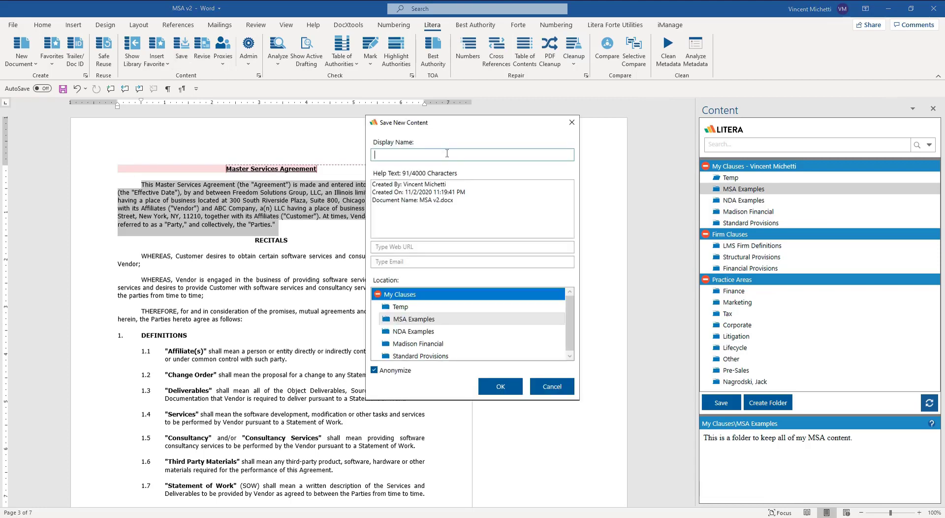
pyautogui.write('MSA Intro Example')
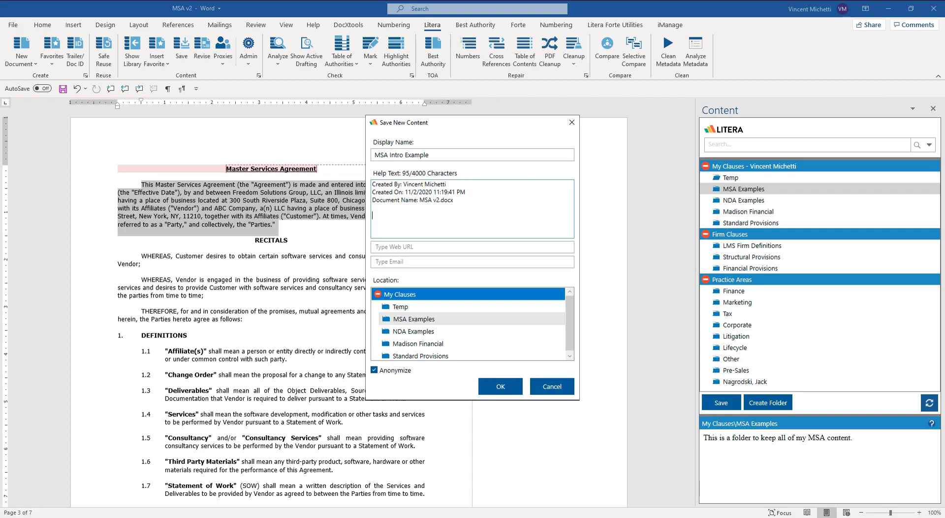
pyautogui.press('Return')
pyautogui.write('This is seller friendly, preferred language of Madison Financial.')
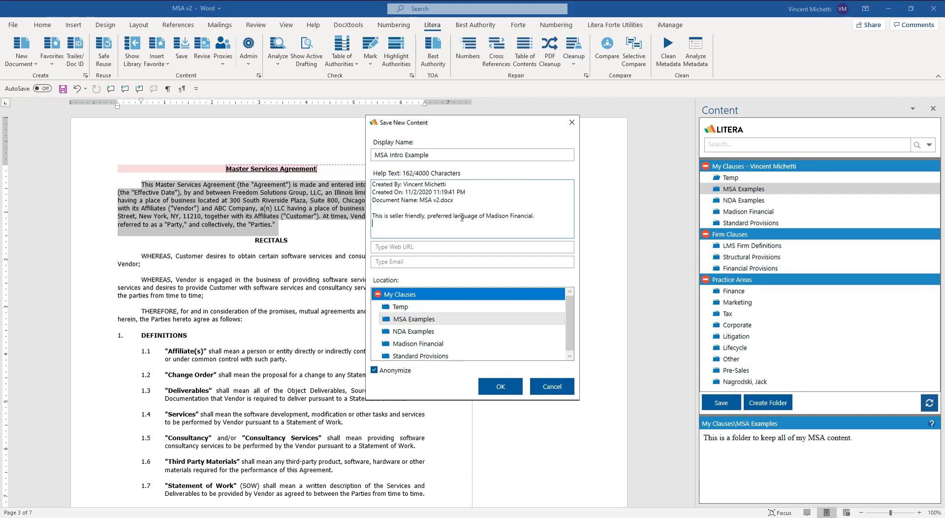
pyautogui.click(402, 308)
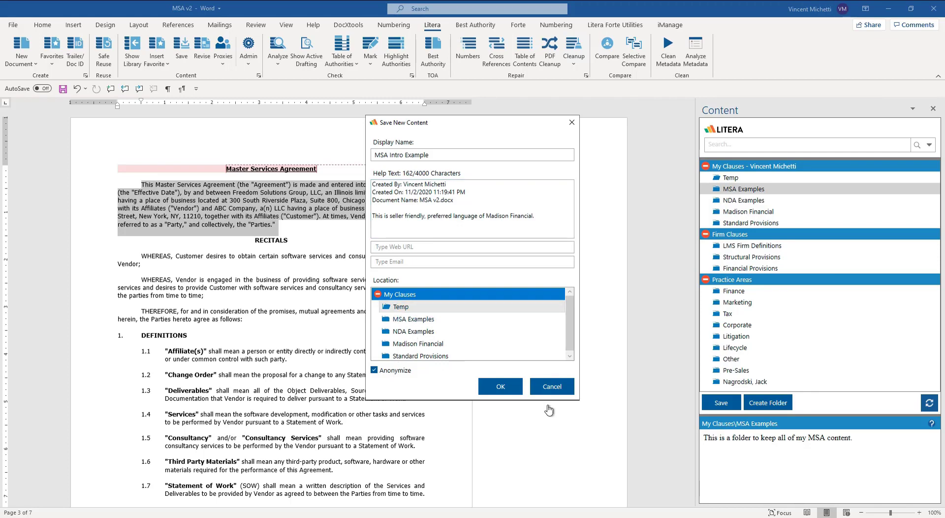
pyautogui.click(508, 386)
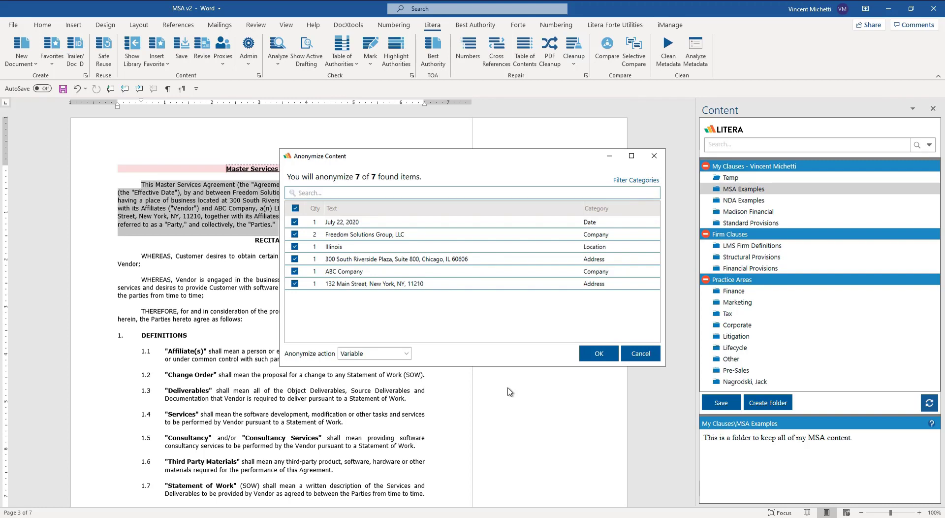
# - Accept anonymizing all seven dates, companies and addresses as variables
pyautogui.click(599, 354)
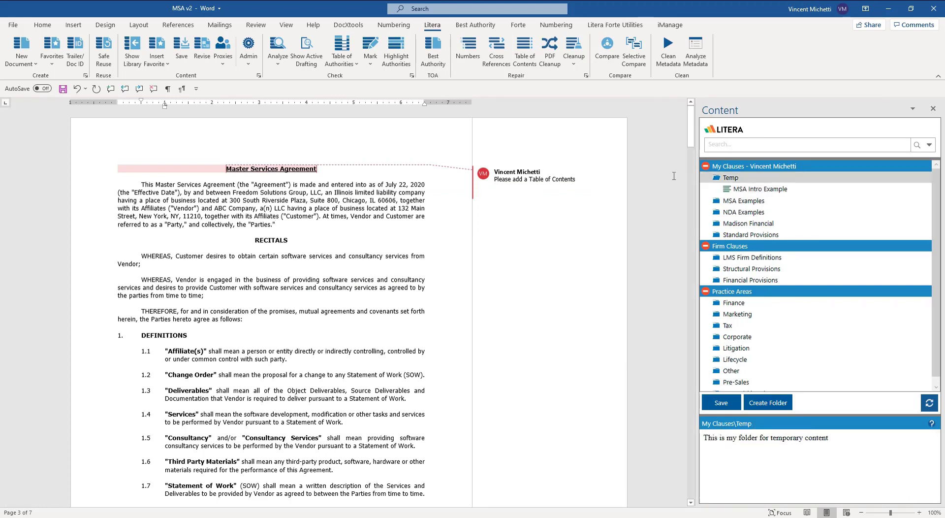
# - Collapse the Temp folder and scroll down to the Payment Terms section
pyautogui.doubleClick(766, 179)
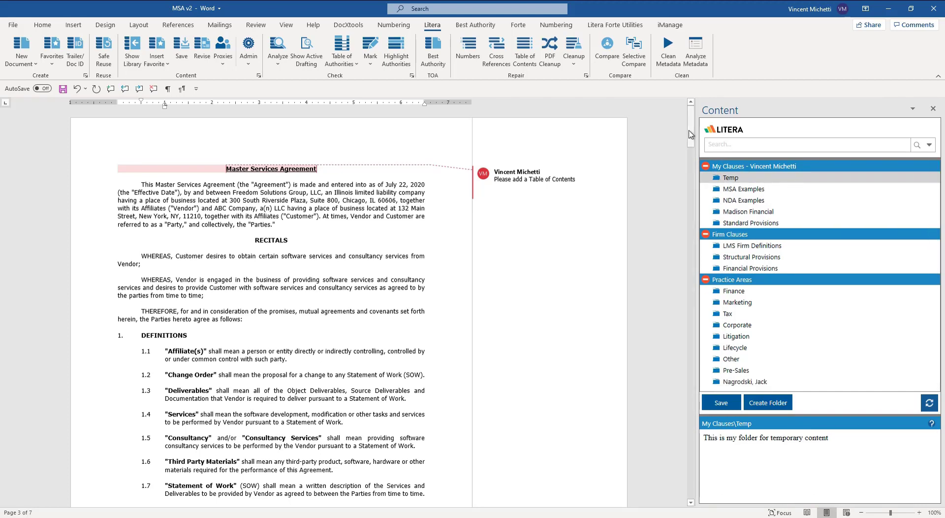
pyautogui.moveTo(691, 133); pyautogui.dragTo(691, 260)
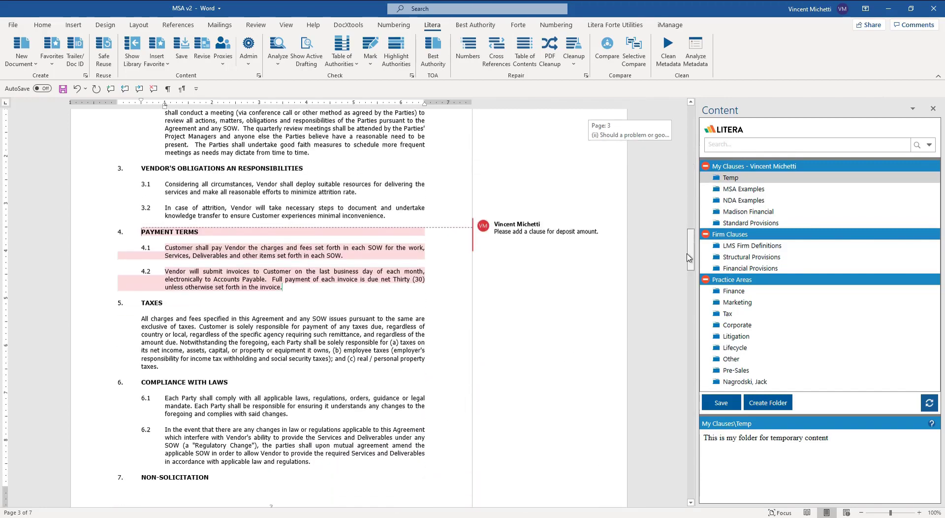
pyautogui.moveTo(329, 279)
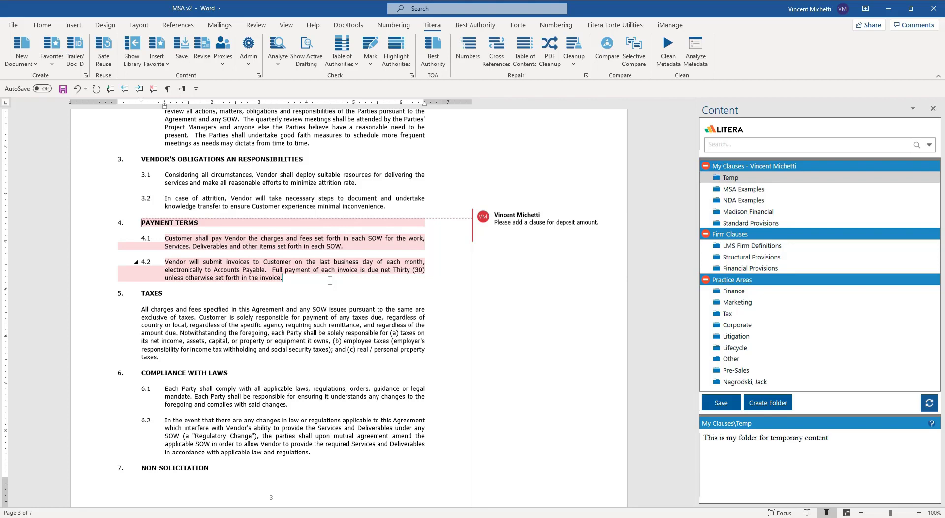
# - Insert the MSA Examples Deposit Clause after clause 4.2 as section 4.3
pyautogui.click(744, 189)
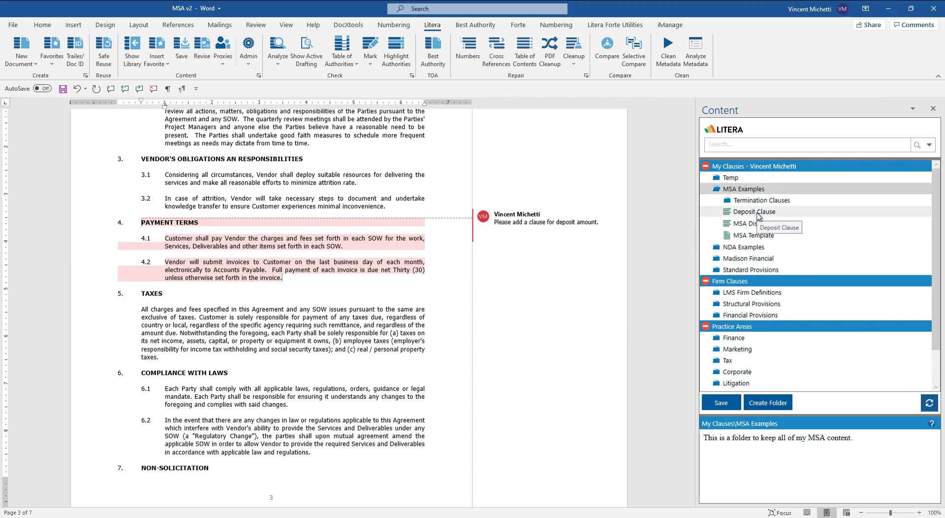
pyautogui.moveTo(758, 215)
pyautogui.mouseDown()
pyautogui.moveTo(399, 281)
pyautogui.moveTo(332, 283)
pyautogui.mouseUp()
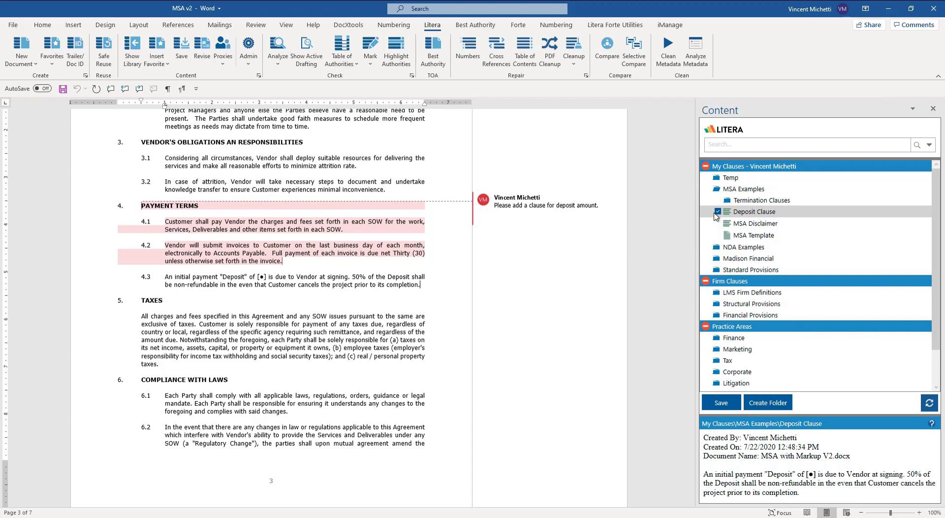
pyautogui.click(718, 212)
pyautogui.moveTo(690, 243); pyautogui.dragTo(686, 397)
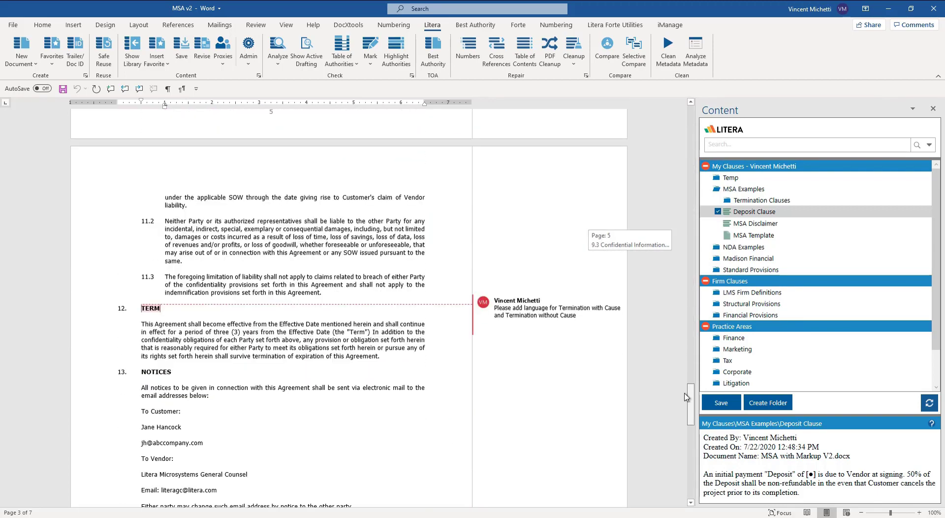
# - Add Termination For Cause and Without Cause as 12.1 and 12.2, then drop in MSA Disclaimer
pyautogui.click(392, 338)
pyautogui.doubleClick(762, 201)
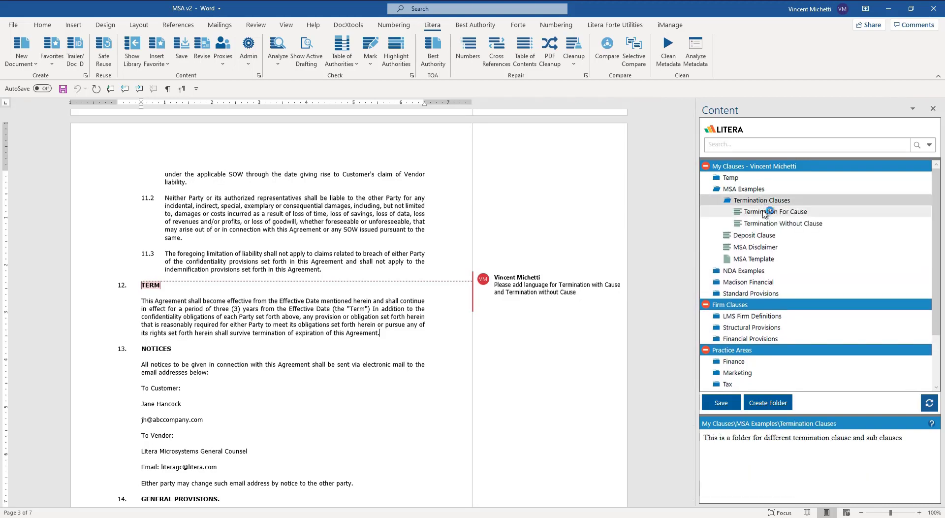
pyautogui.click(765, 212)
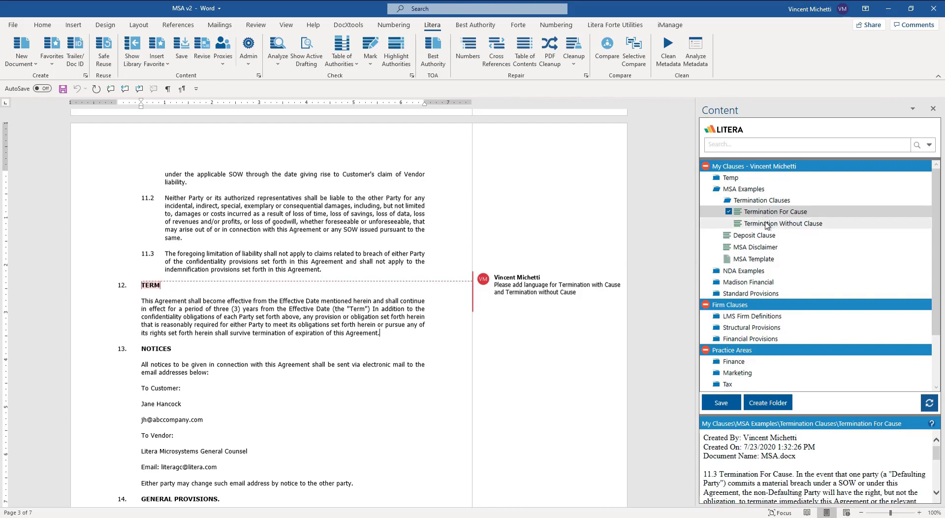
pyautogui.click(767, 224)
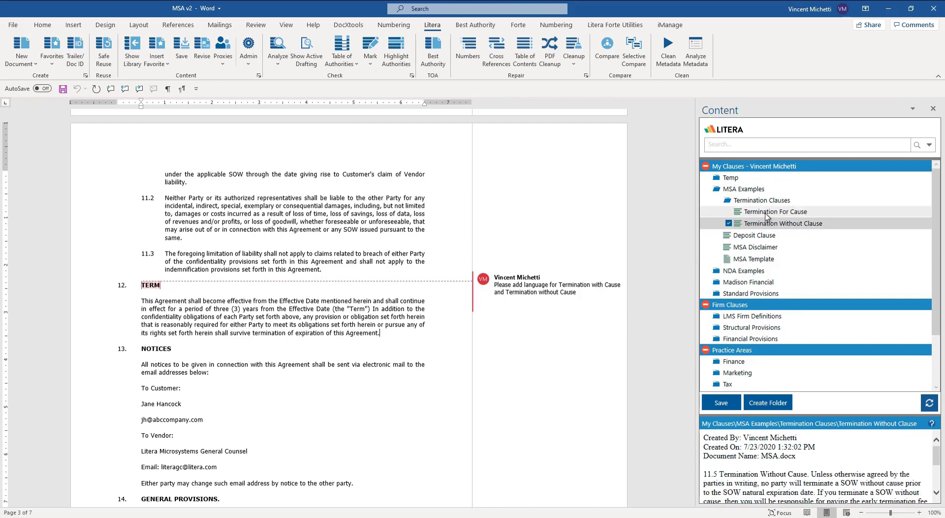
pyautogui.click(765, 214)
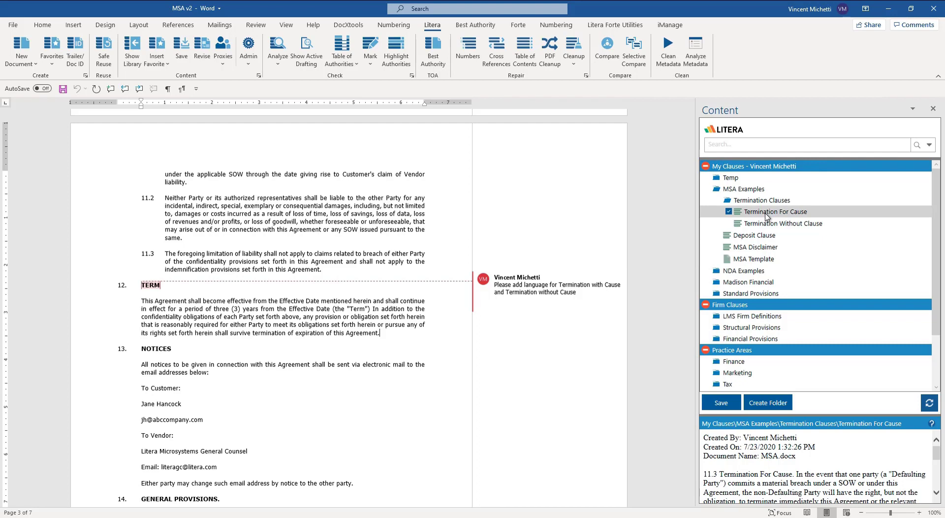
pyautogui.keyDown('ctrl'); pyautogui.click(768, 226); pyautogui.keyUp('ctrl')
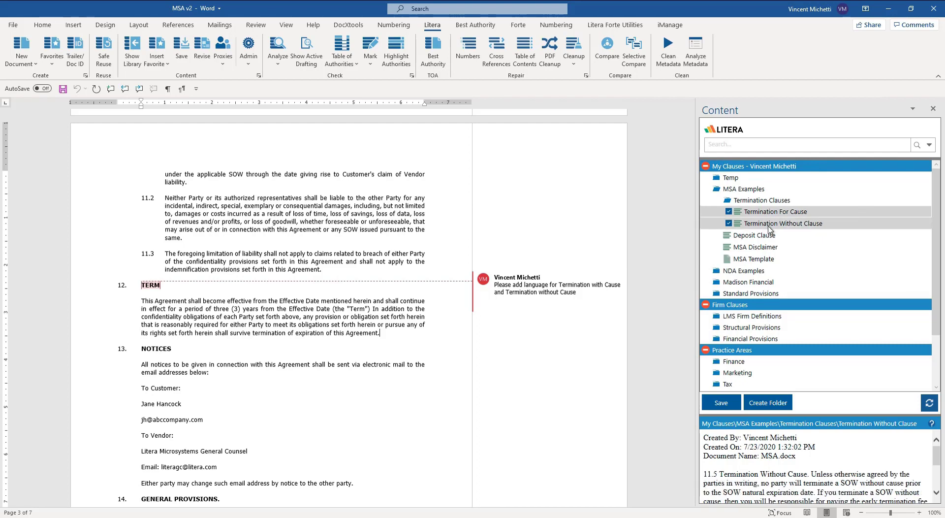
pyautogui.moveTo(769, 227); pyautogui.dragTo(394, 337)
pyautogui.moveTo(393, 334); pyautogui.dragTo(393, 335)
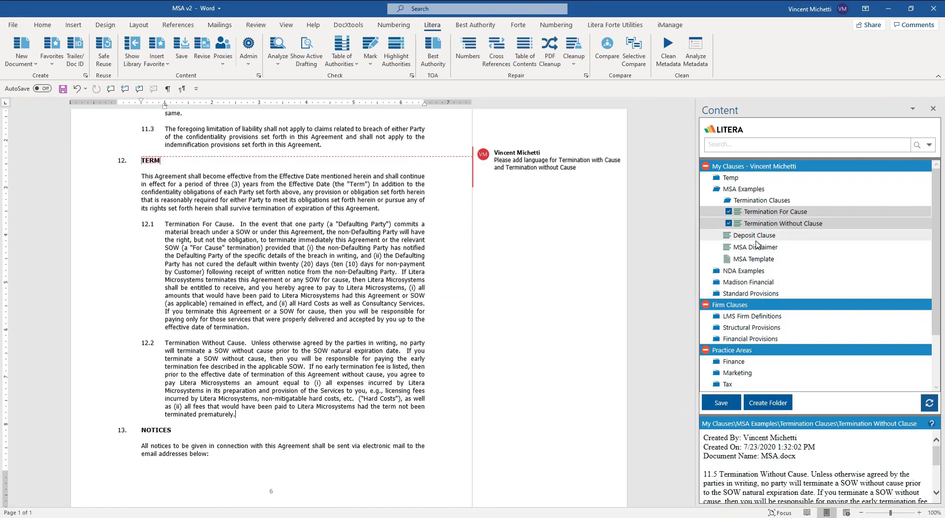
pyautogui.moveTo(764, 248)
pyautogui.mouseDown()
pyautogui.moveTo(313, 356)
pyautogui.moveTo(141, 431)
pyautogui.mouseUp()
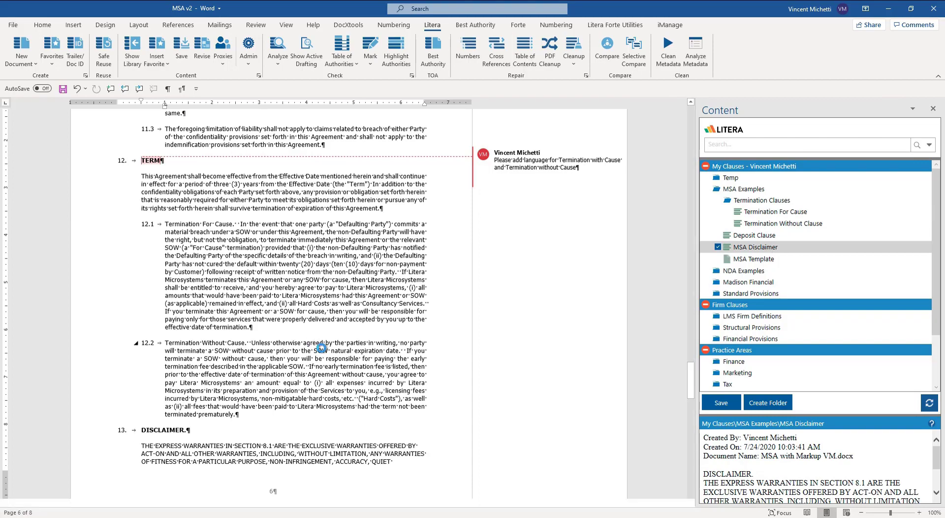
# - Scroll back up to the agreement's opening page with its table-of-contents comment
pyautogui.scroll(5, 324, 334)
pyautogui.scroll(5, 324, 335)
pyautogui.scroll(5, 324, 334)
pyautogui.scroll(5, 324, 336)
pyautogui.scroll(10, 324, 337)
pyautogui.scroll(10, 324, 337)
pyautogui.scroll(10, 324, 337)
pyautogui.scroll(10, 324, 335)
pyautogui.scroll(5, 324, 335)
pyautogui.scroll(5, 325, 336)
pyautogui.scroll(5, 324, 335)
pyautogui.scroll(5, 325, 336)
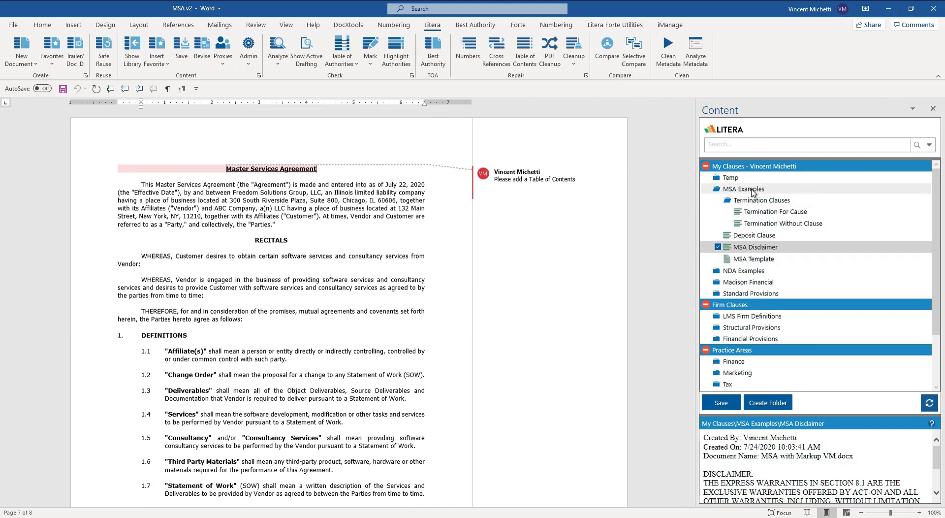
# - Scroll briefly down and back up on the agreement's opening page
pyautogui.scroll(-3, 752, 194)
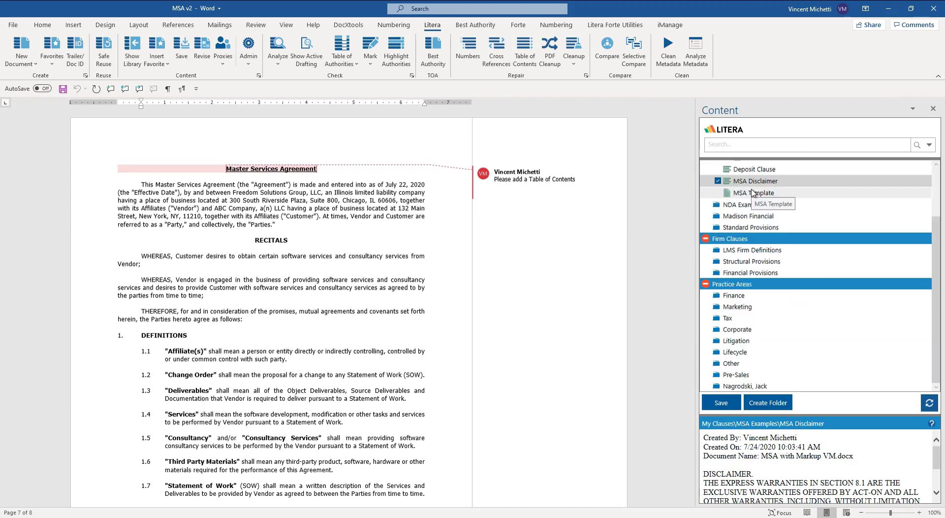
pyautogui.scroll(3, 751, 194)
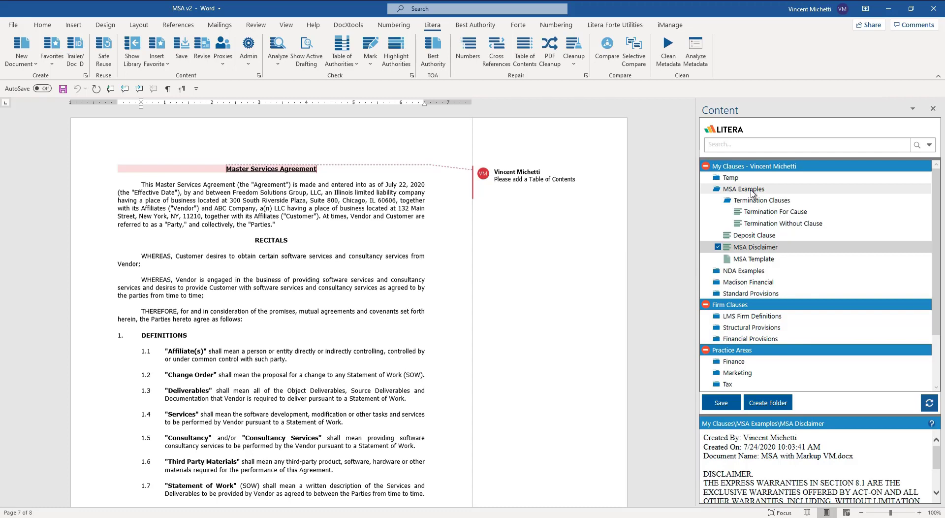
# - Collapse MSA Examples and share the Madison Financial folder with the checked colleague
pyautogui.doubleClick(751, 193)
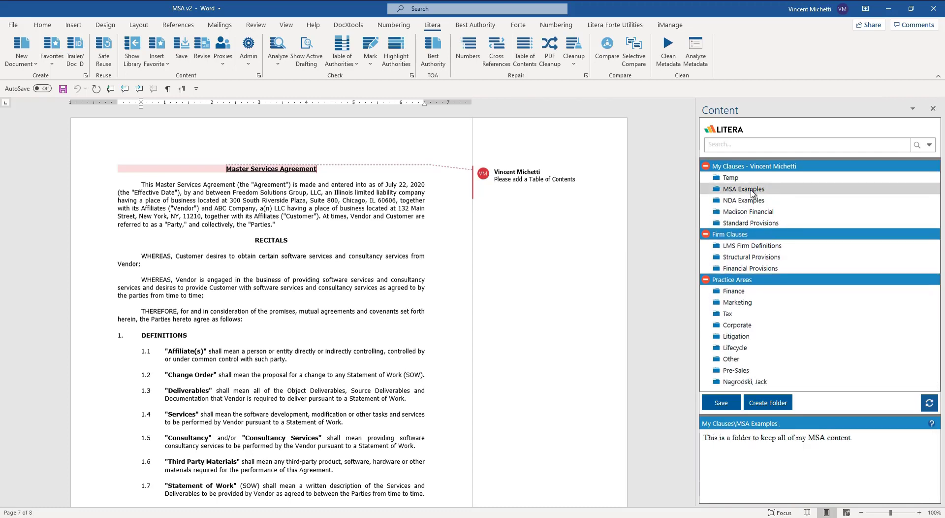
pyautogui.doubleClick(780, 213)
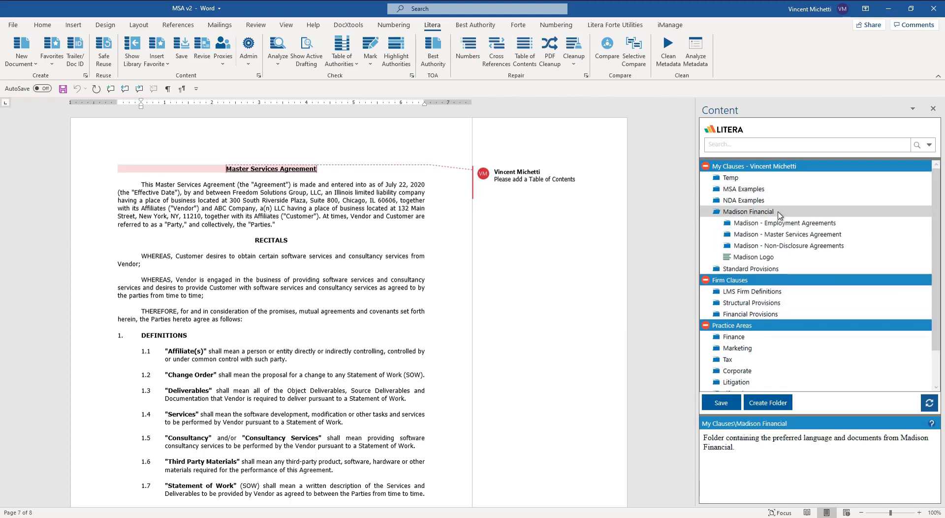
pyautogui.rightClick(779, 215)
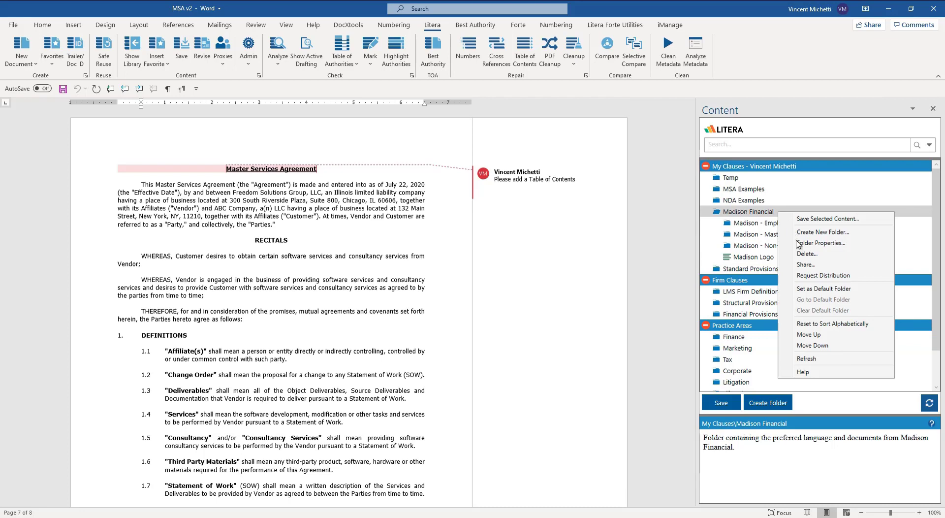
pyautogui.click(806, 265)
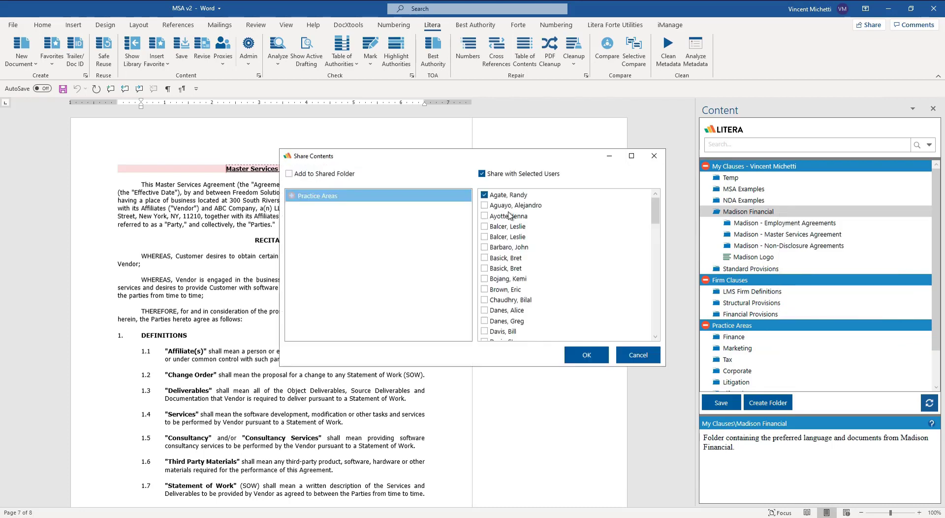
pyautogui.click(655, 361)
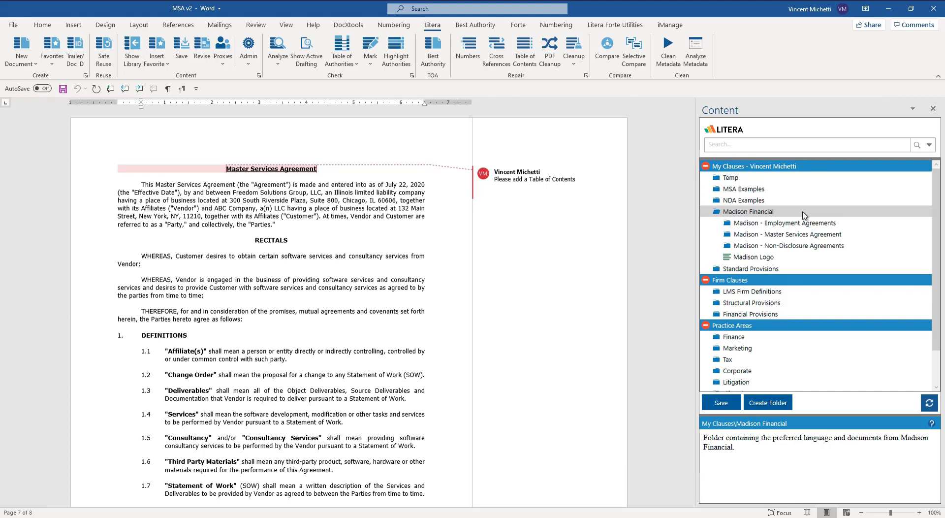
# - Collapse Madison Financial and switch to the NDA for CLC document window
pyautogui.click(805, 212)
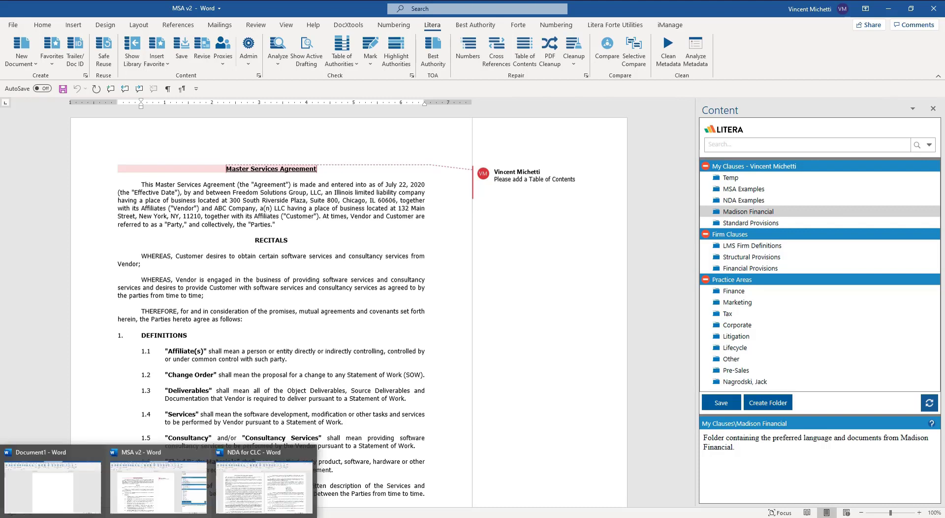
pyautogui.click(261, 476)
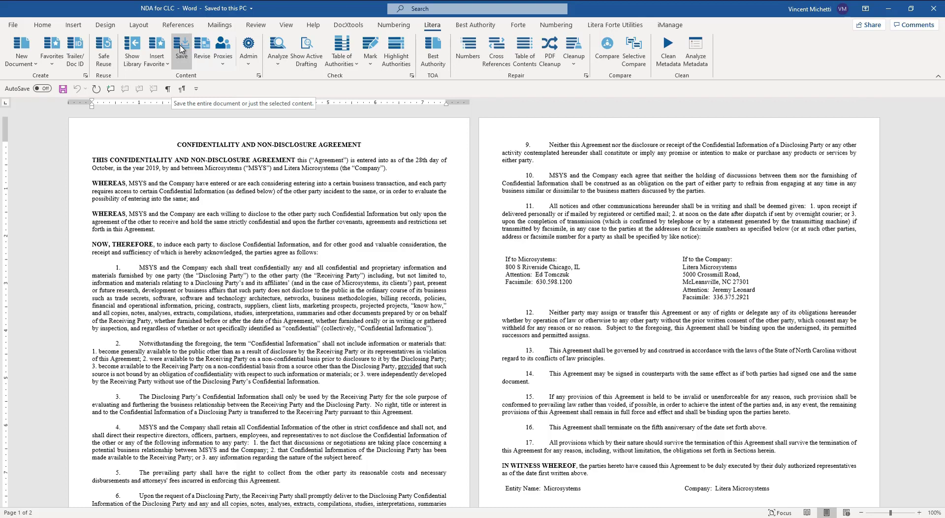
# - Save the NDA as the anonymized 'NDA Template' in the Litera Temp folder
pyautogui.click(182, 48)
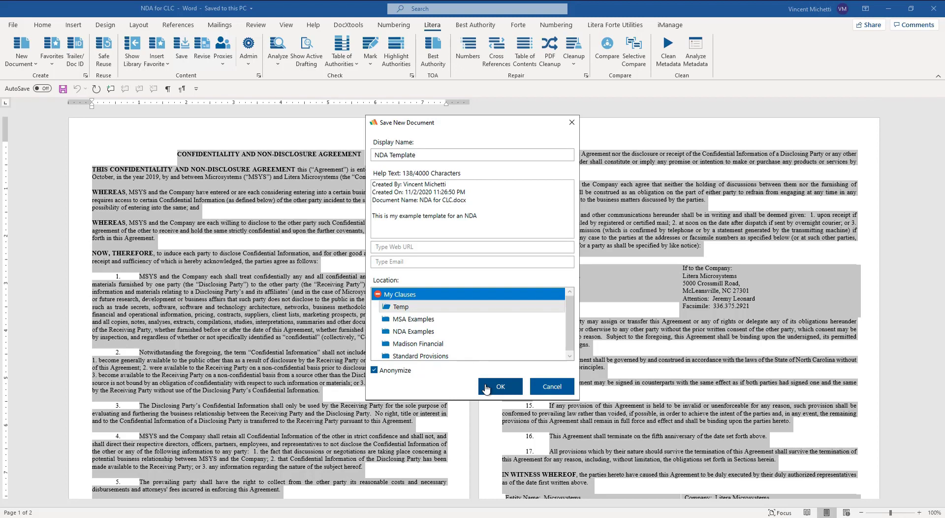
pyautogui.click(487, 390)
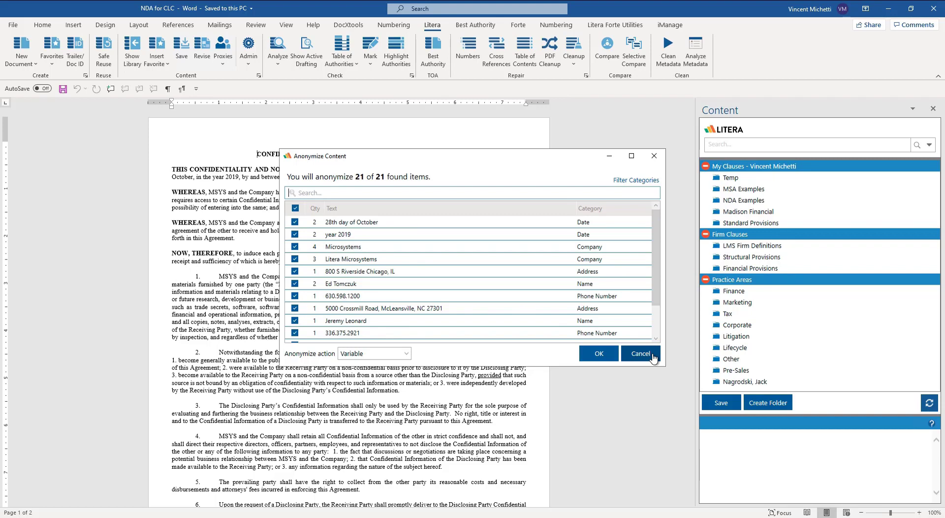
pyautogui.click(641, 354)
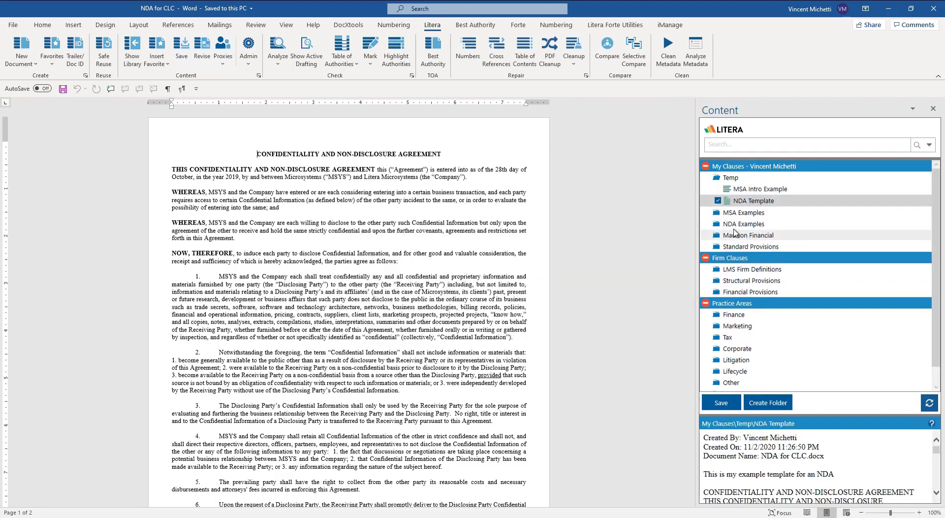
# - Create a new document from the NDA Template in the NDA Examples folder
pyautogui.doubleClick(735, 224)
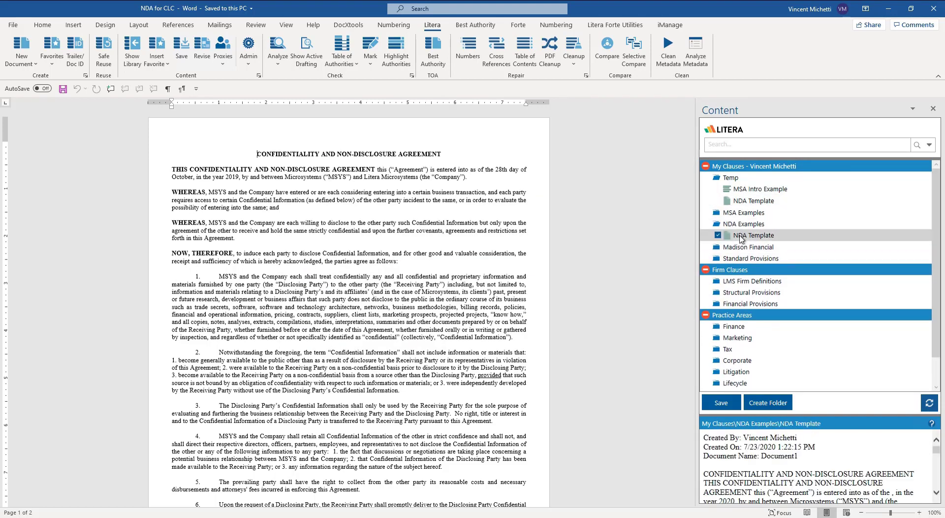
pyautogui.rightClick(754, 235)
pyautogui.click(755, 242)
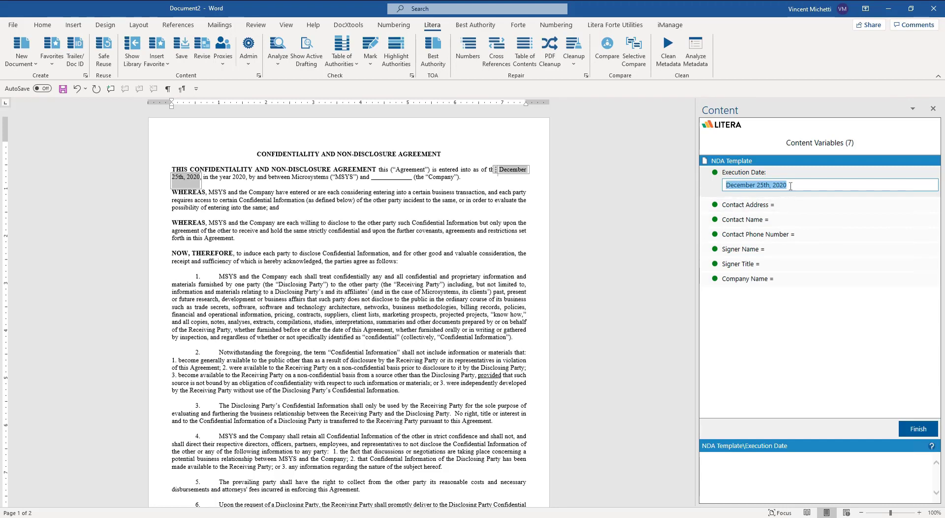
# - Set the Company Name content variable to ABC Company
pyautogui.click(792, 279)
pyautogui.write('AB')
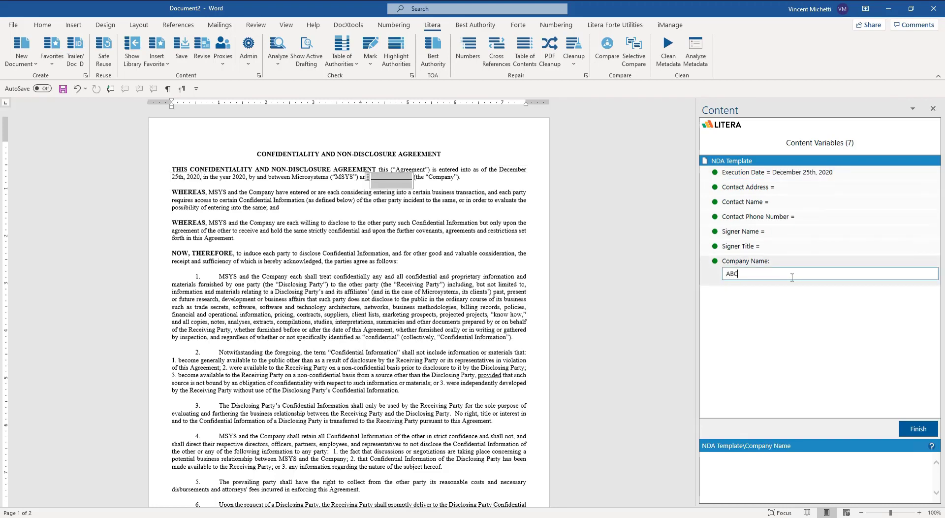
pyautogui.write('Company')
pyautogui.click(783, 247)
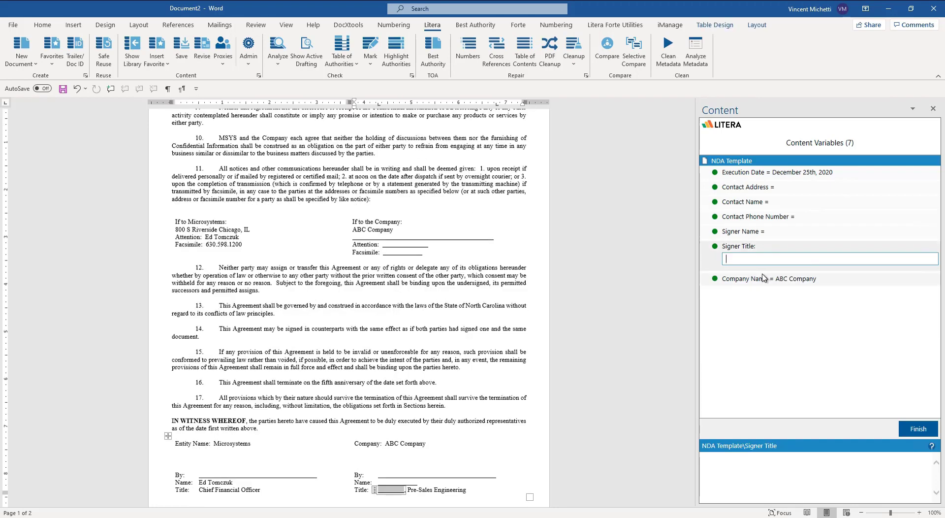
pyautogui.click(798, 286)
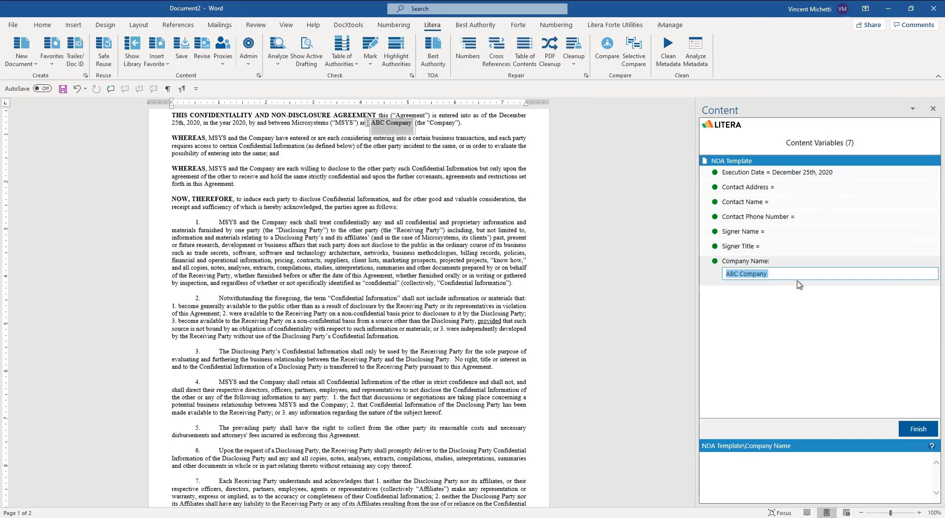
# - Scroll through the new NDA to confirm ABC Company appears throughout
pyautogui.scroll(-1, 476, 216)
pyautogui.scroll(-3, 477, 217)
pyautogui.scroll(-2, 476, 217)
pyautogui.scroll(-1, 476, 216)
pyautogui.scroll(-1, 476, 217)
pyautogui.scroll(-1, 475, 221)
pyautogui.scroll(-1, 474, 226)
pyautogui.scroll(-1, 473, 231)
pyautogui.scroll(-1, 472, 233)
pyautogui.scroll(-2, 474, 234)
pyautogui.scroll(-1, 475, 235)
pyautogui.scroll(-1, 477, 237)
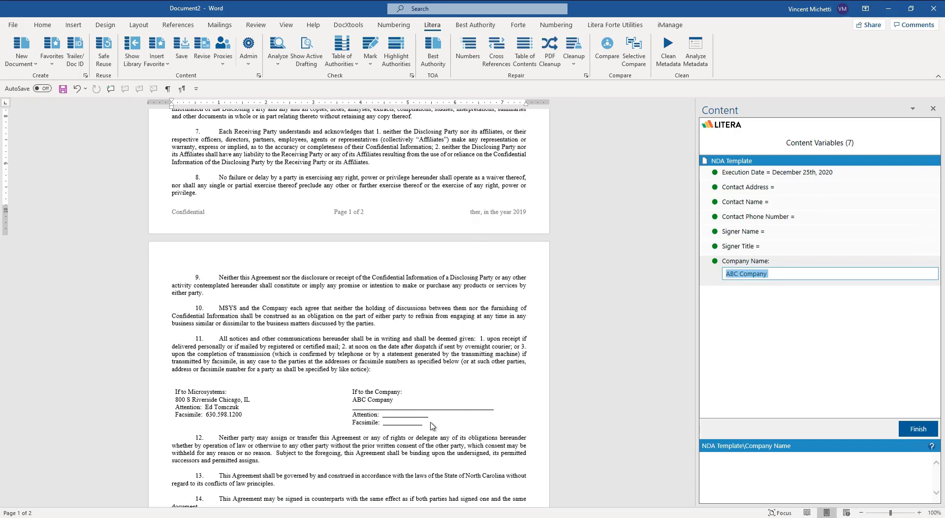
pyautogui.moveTo(691, 325); pyautogui.dragTo(685, 410)
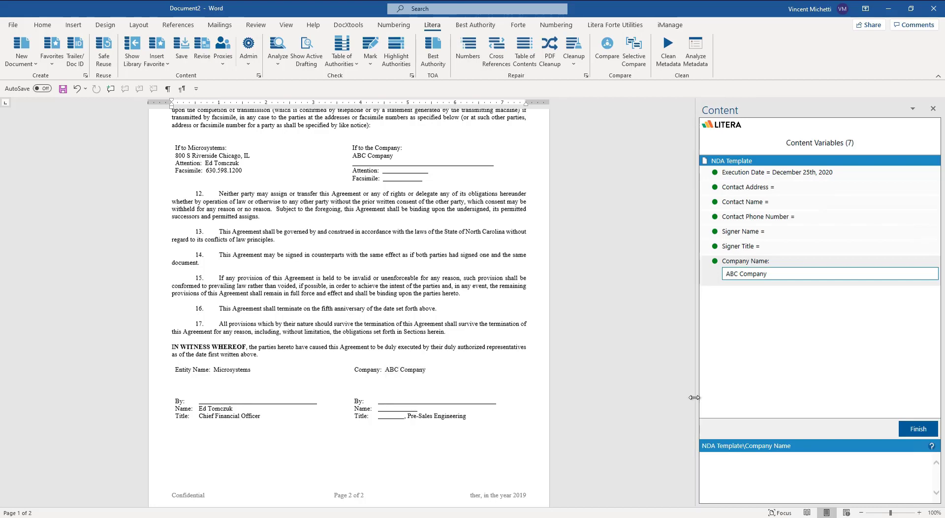
pyautogui.moveTo(690, 394); pyautogui.dragTo(691, 114)
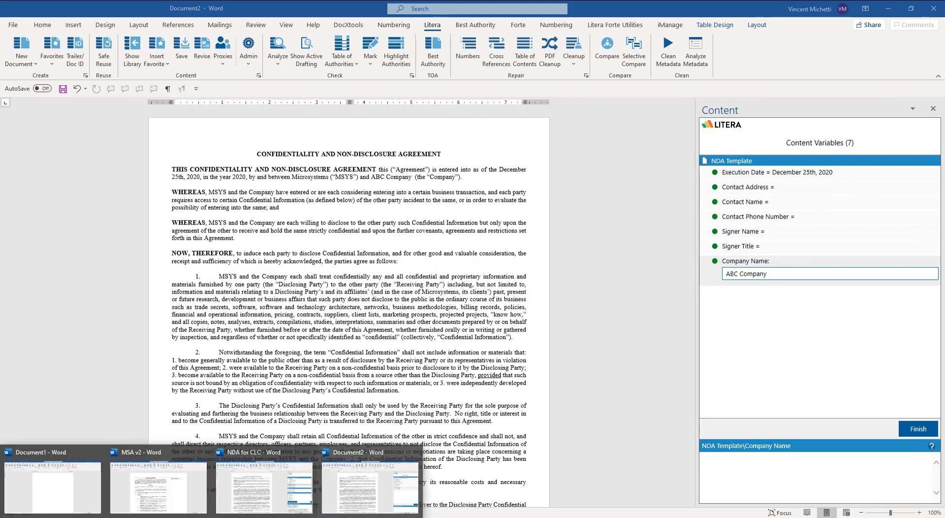
# - Switch to the MSA v2 - Word window from the taskbar
pyautogui.click(158, 486)
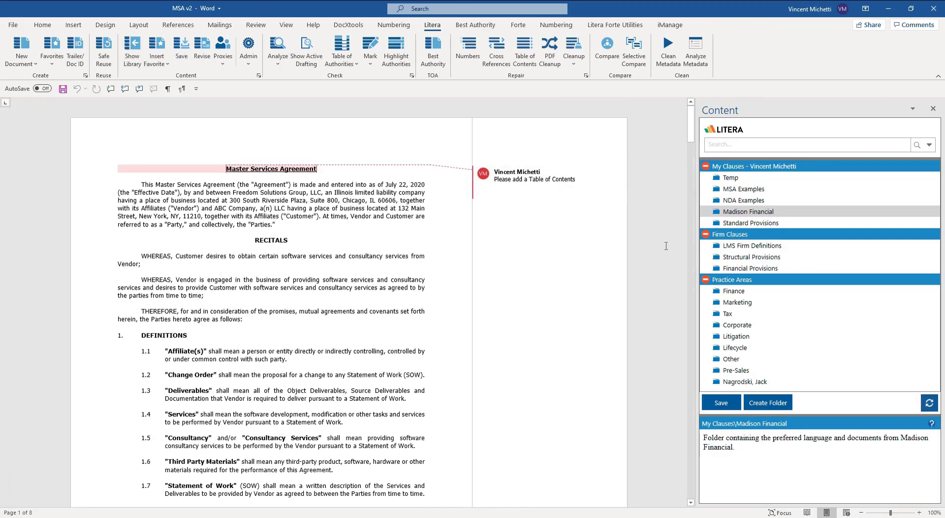